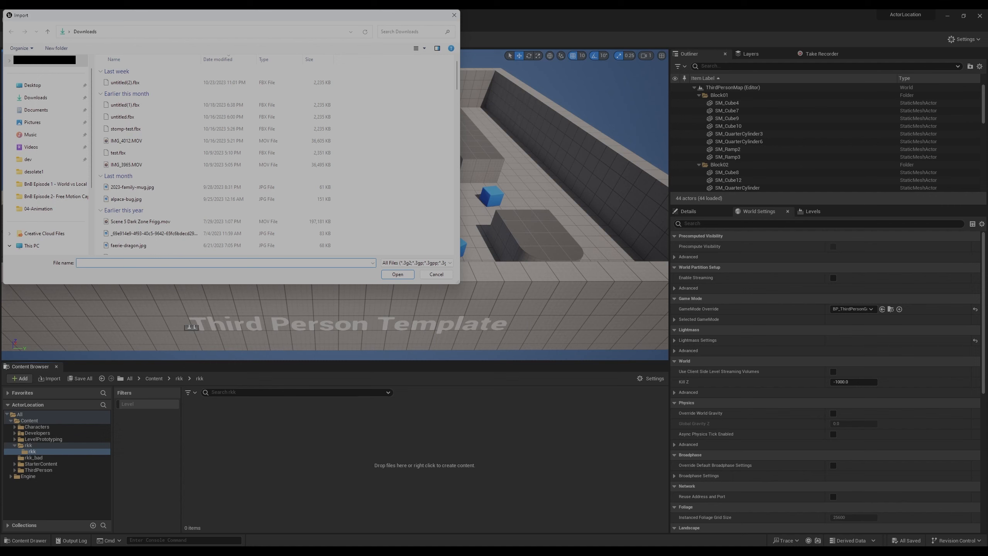
# Go to the Rokoko Studio Exports folder under AppData\LocalLow\Rokoko Electronics and open Test4_ue.fbx for import
pyautogui.hotkey('alt', 'd')
pyautogui.write('C:\\Users\\███\\AppData\\LocalLow\\Rokoko Electronics\\Rokoko Studio\\Exports')
pyautogui.press('Return')
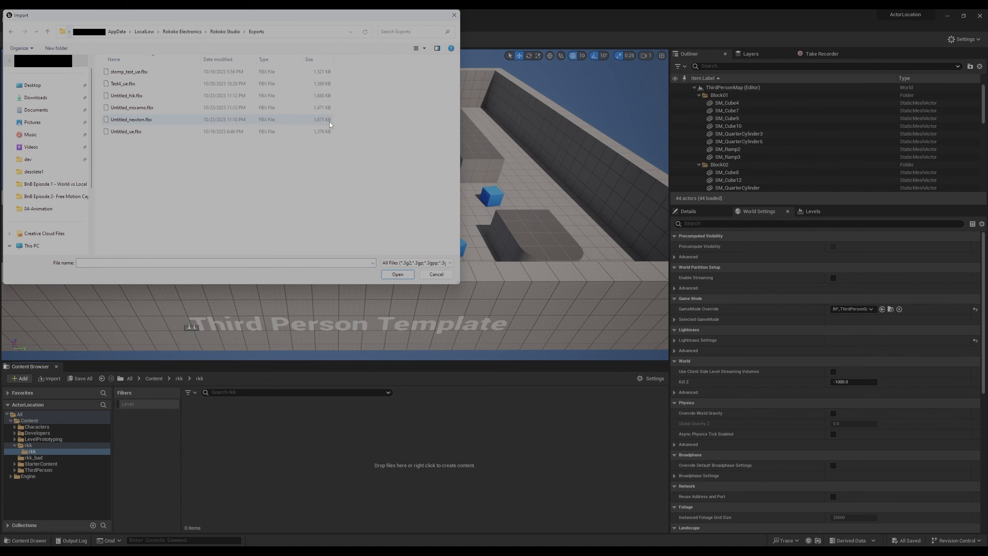
pyautogui.click(122, 83)
pyautogui.click(393, 274)
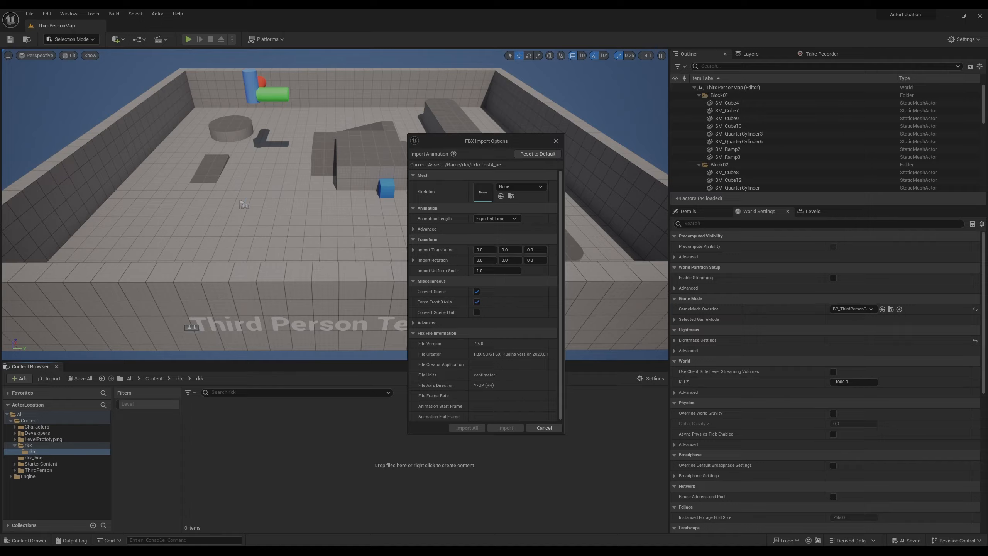
# Switch to Rokoko Studio to check the skeleton override preset used for the Test4 export, and return to Unreal Editor
pyautogui.hotkey('alt', 'Tab')
pyautogui.click(915, 170)
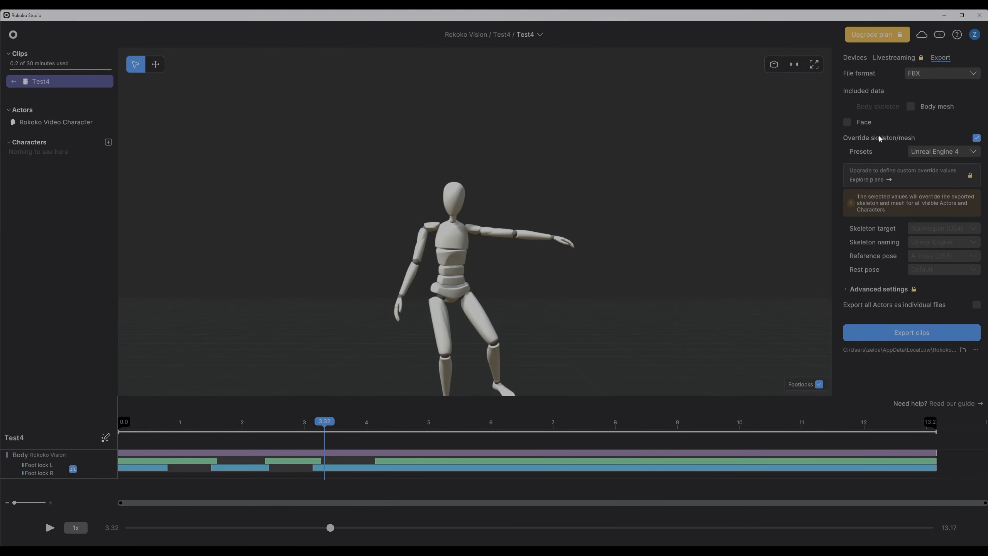
pyautogui.click(944, 15)
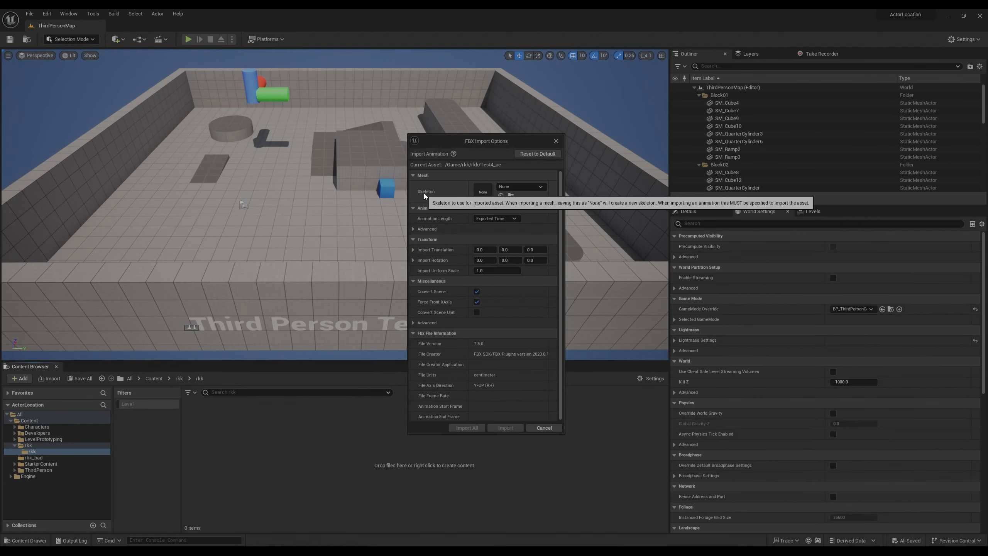
# Assign SK_Mannequin_Skeleton from the Mannequin_UE4 meshes as the skeleton for the animation import
pyautogui.click(526, 186)
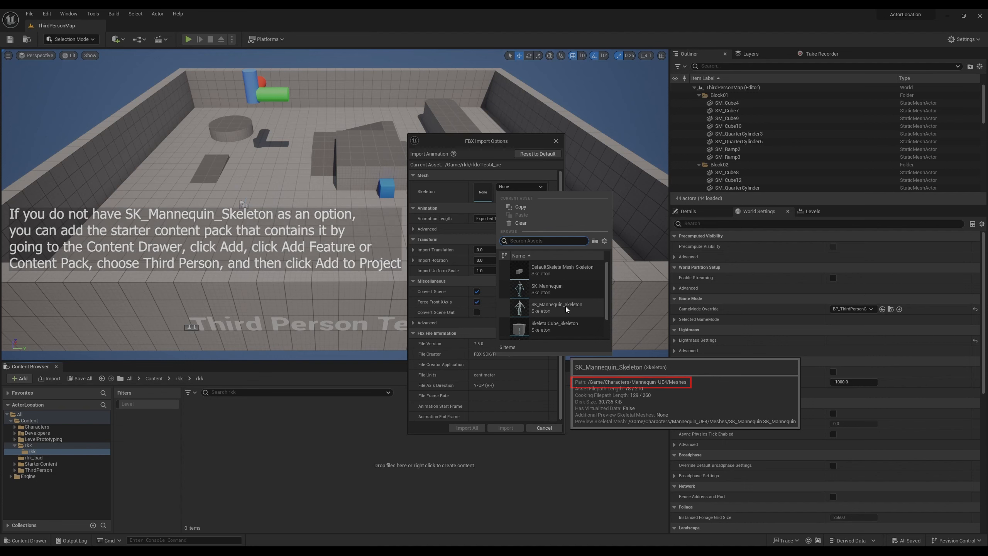
pyautogui.moveTo(563, 290)
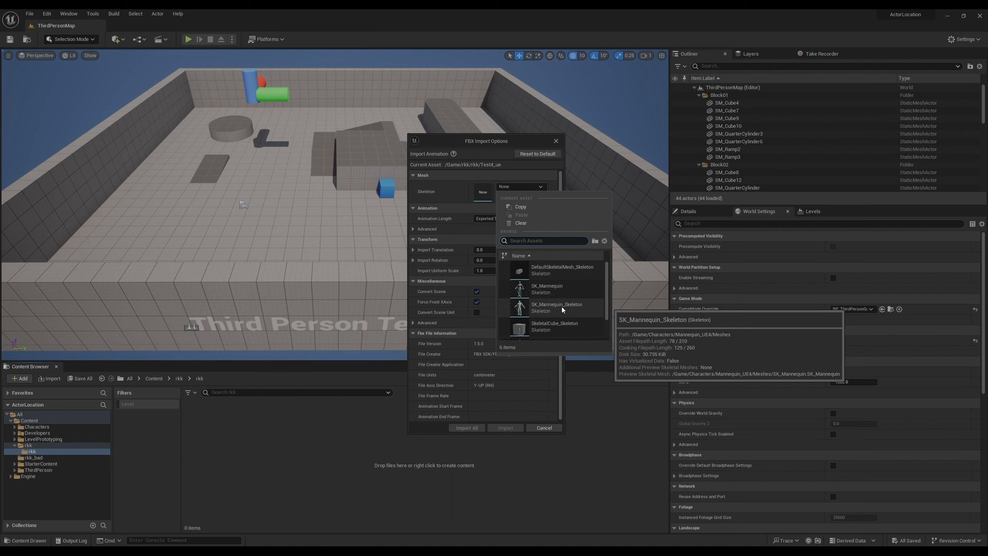
pyautogui.click(562, 307)
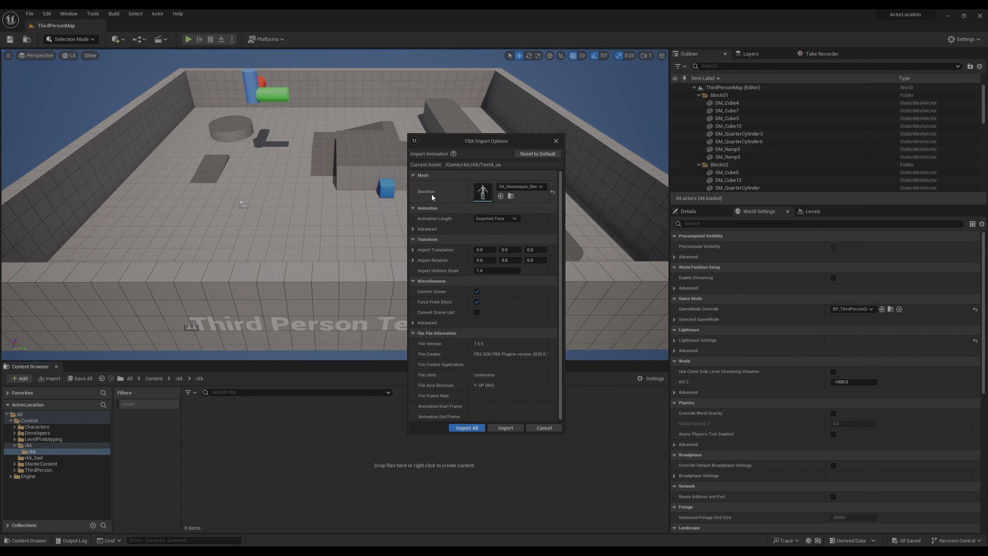
# Examine the advanced animation settings in the FBX import options
pyautogui.click(412, 229)
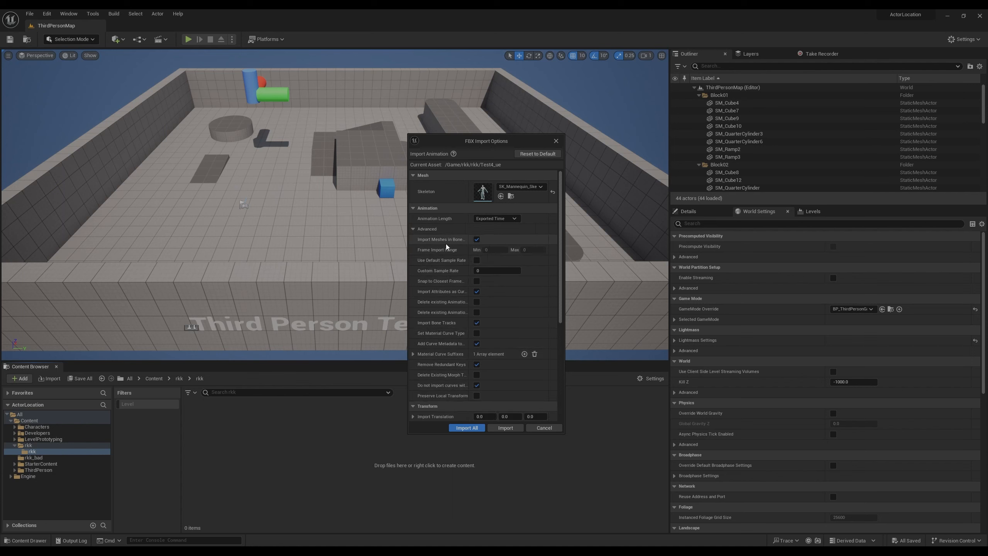
pyautogui.moveTo(466, 238)
pyautogui.mouseDown()
pyautogui.moveTo(513, 239)
pyautogui.moveTo(459, 241)
pyautogui.moveTo(480, 238)
pyautogui.mouseUp()
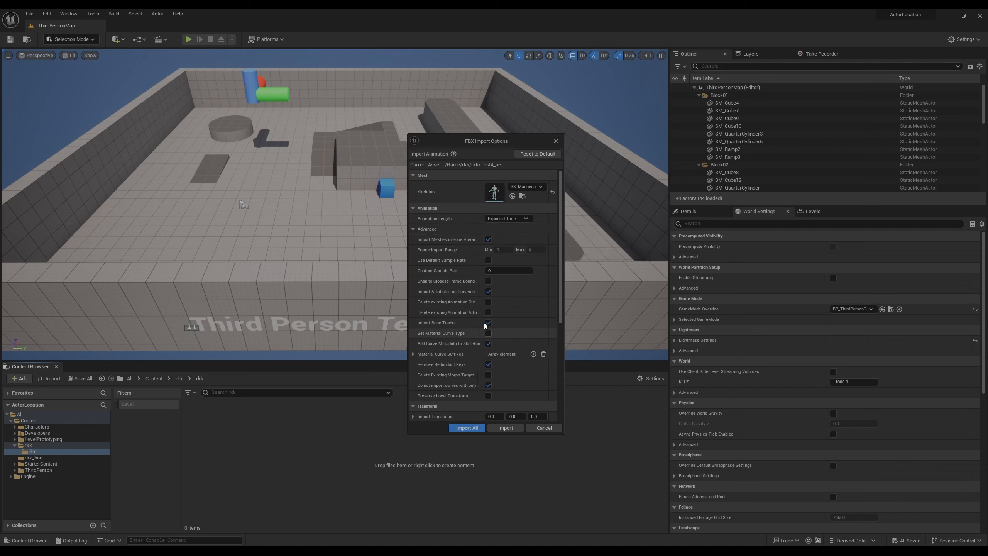
pyautogui.click(412, 229)
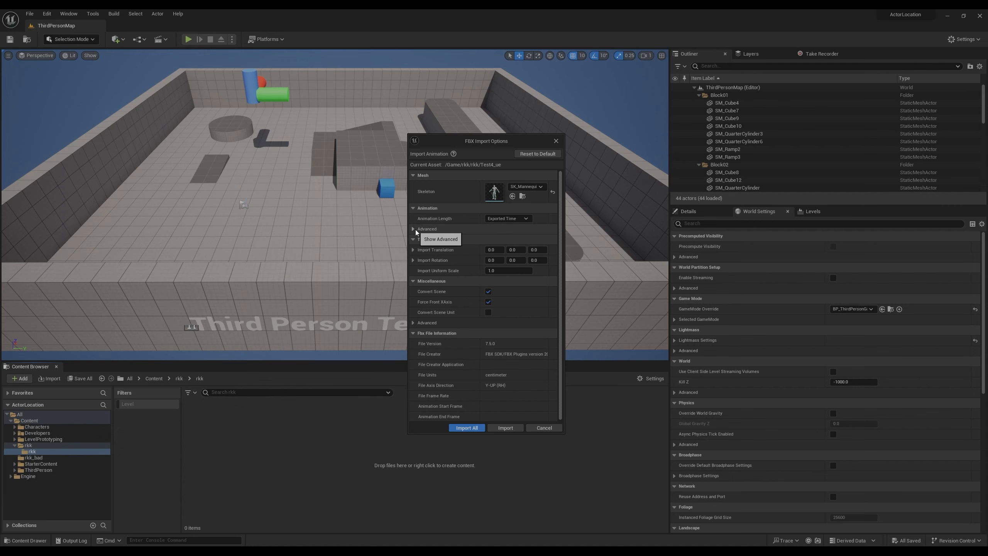
# Review the transform and miscellaneous options, and import the Test4_ue animation with Force Front XAxis enabled
pyautogui.click(488, 302)
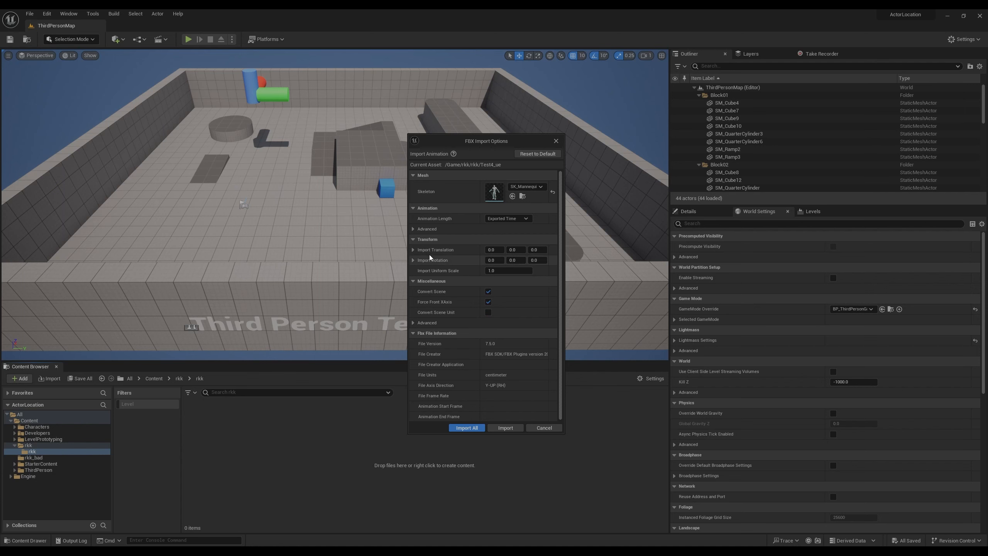
pyautogui.click(414, 239)
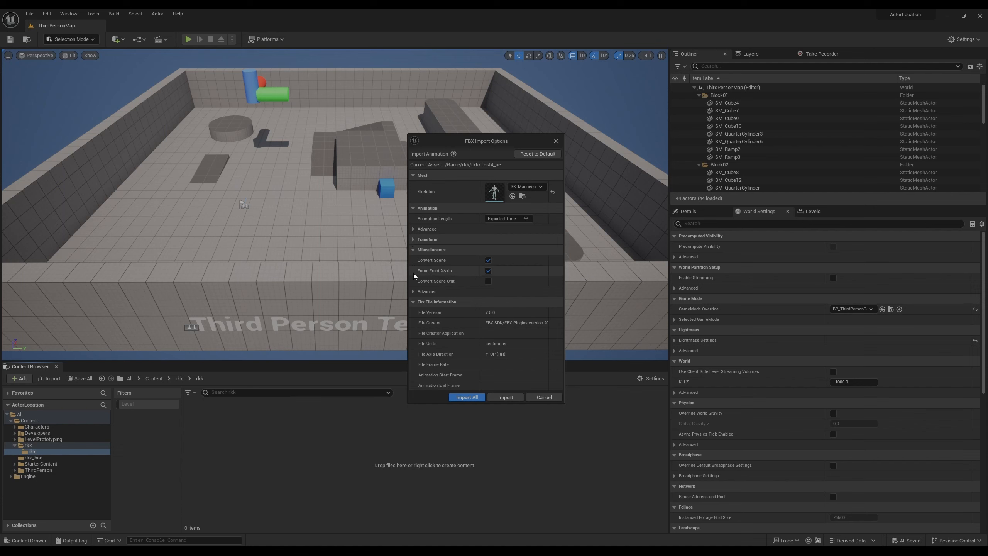
pyautogui.click(413, 292)
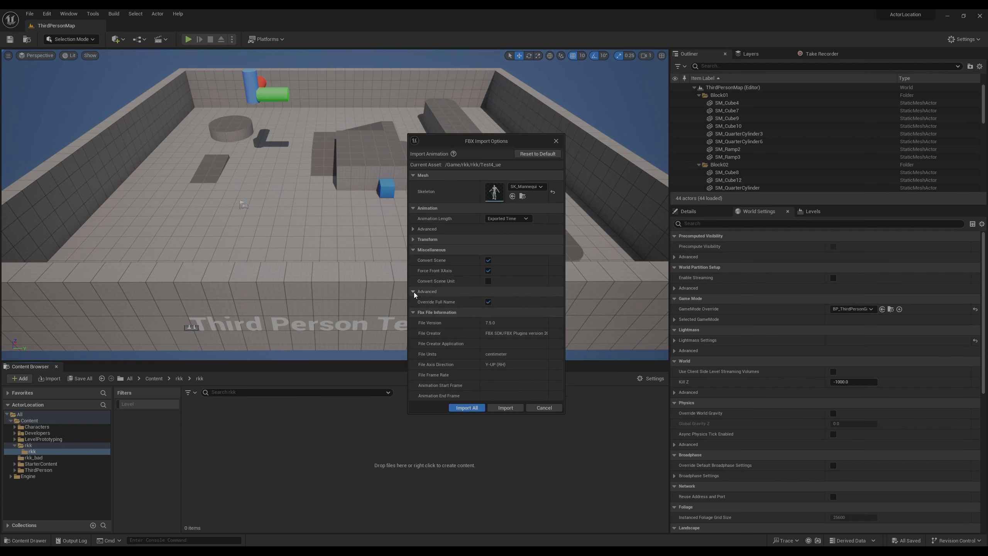
pyautogui.click(414, 291)
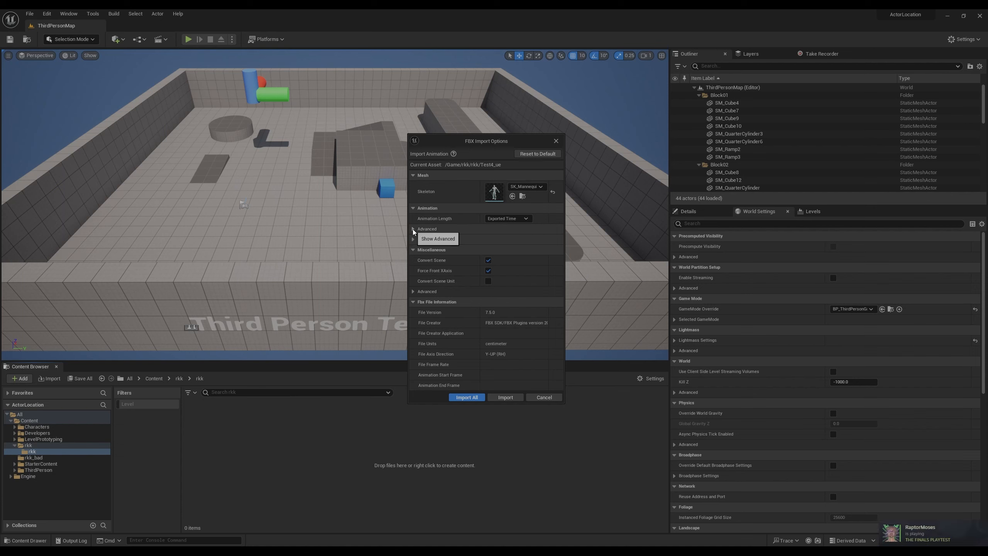
pyautogui.click(497, 399)
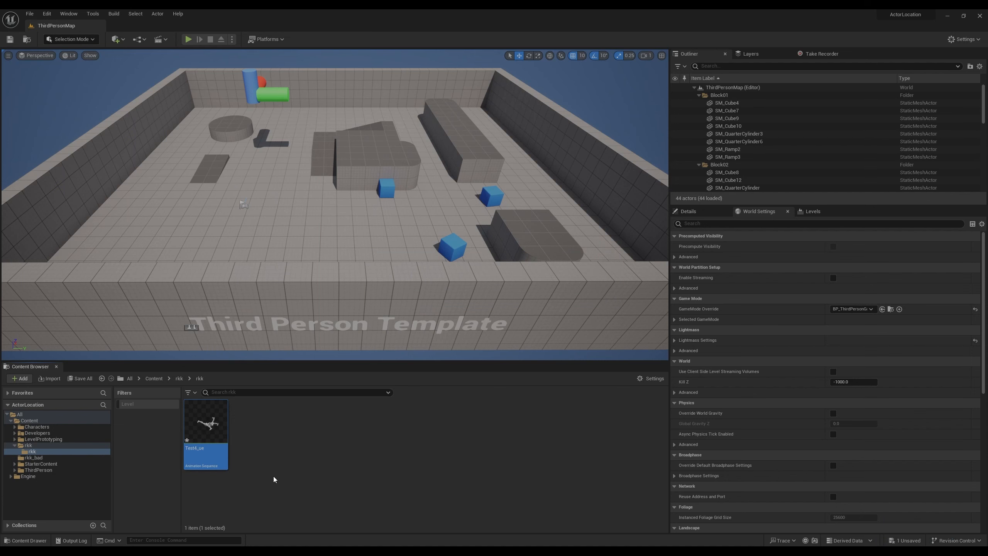
# Force-delete the imported Test4_ue animation sequence from the rkk folder
pyautogui.moveTo(209, 449)
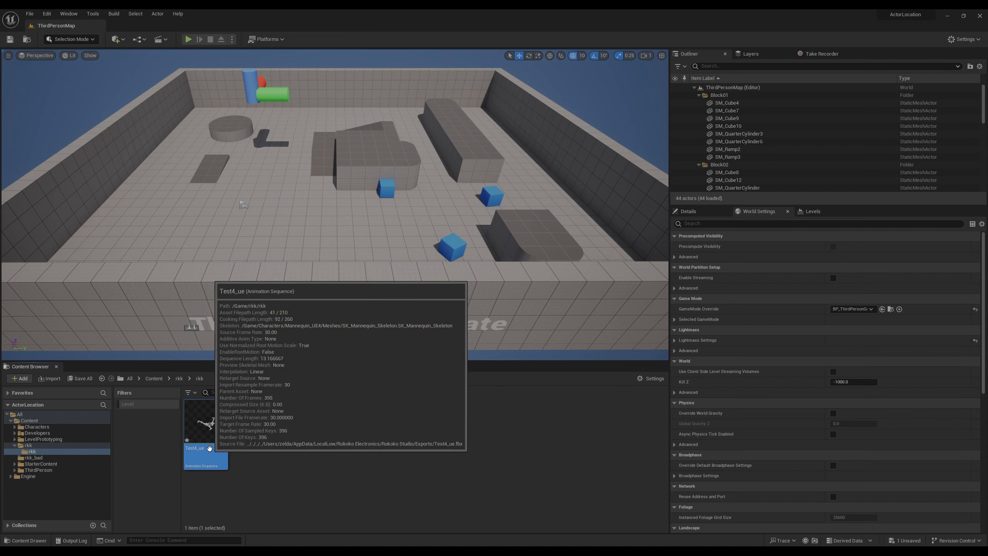
pyautogui.moveTo(224, 450); pyautogui.dragTo(234, 447)
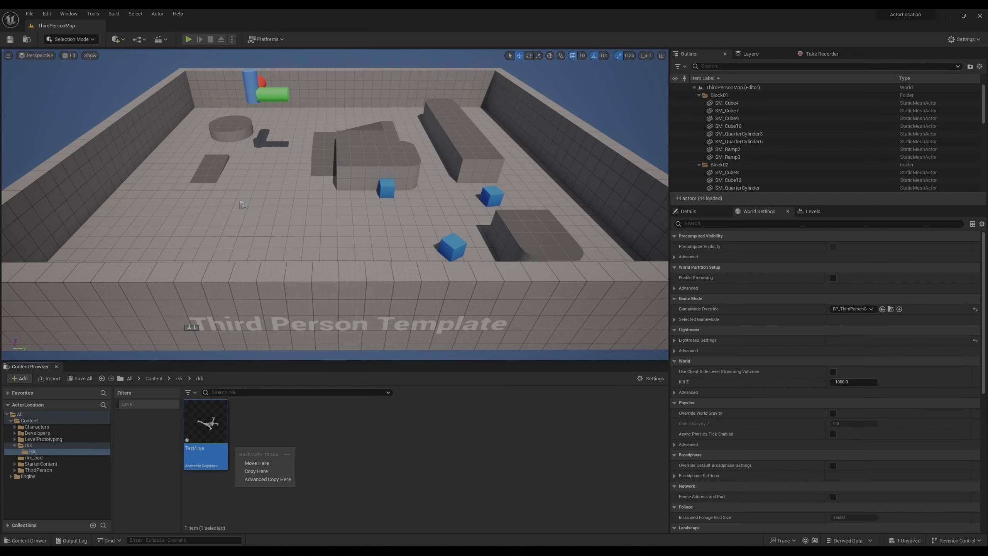
pyautogui.moveTo(0, 33); pyautogui.dragTo(316, 15)
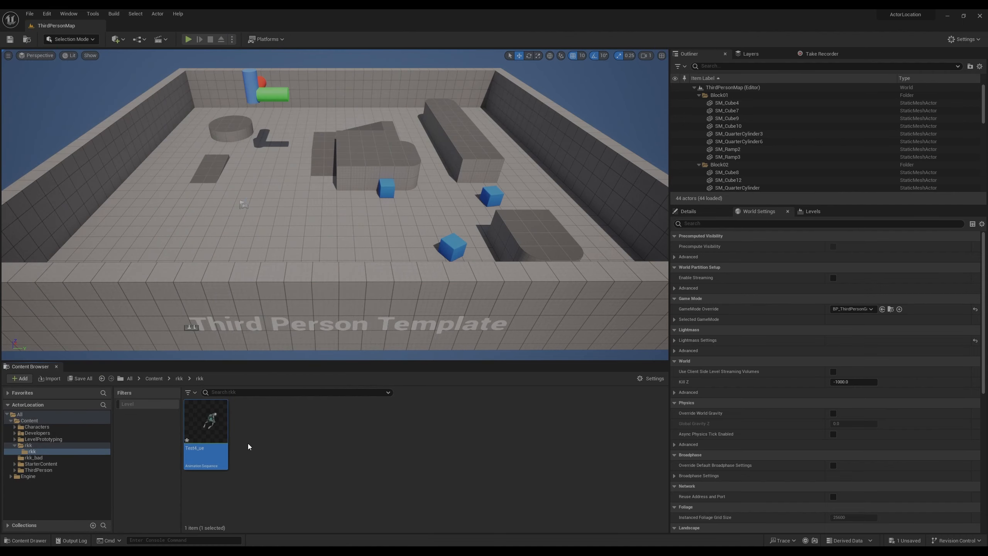
pyautogui.press('Delete')
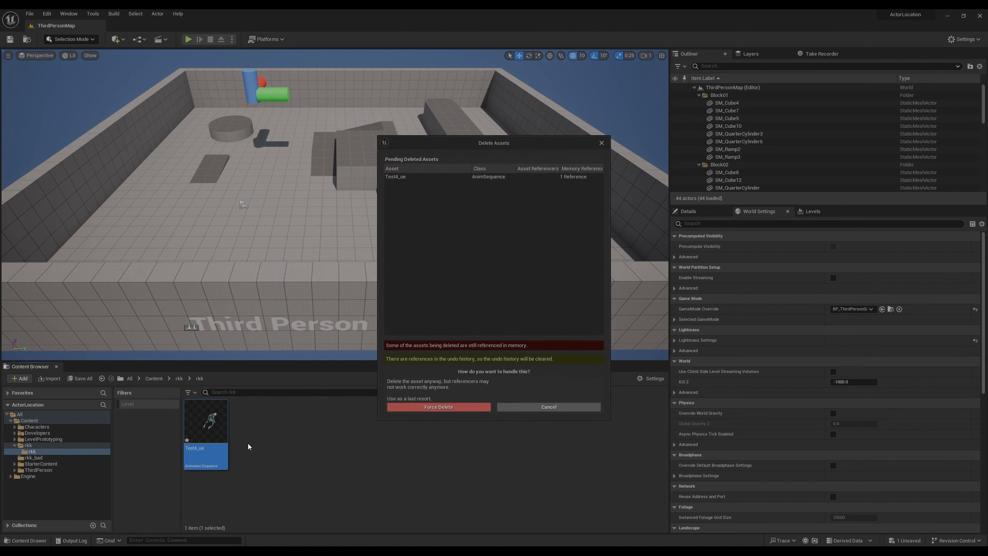
pyautogui.click(434, 407)
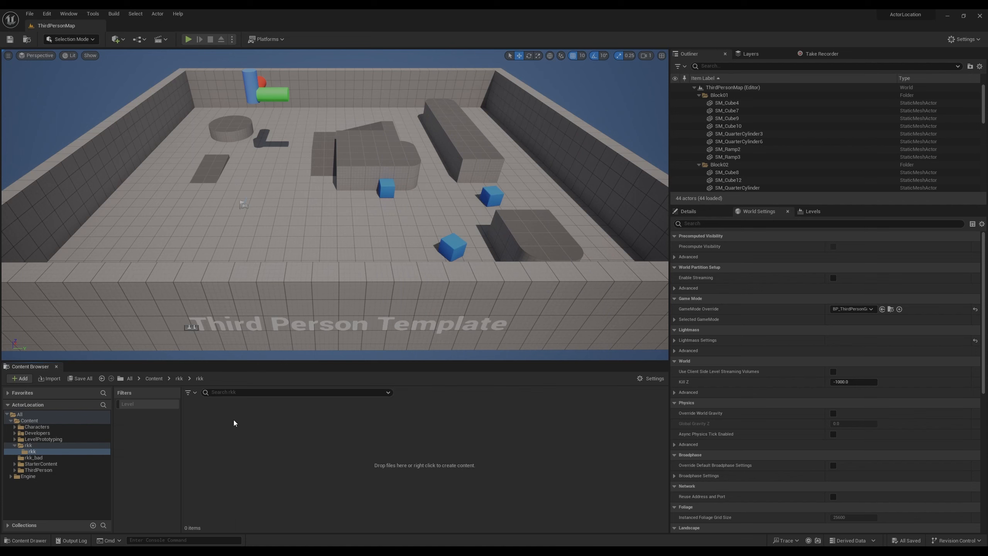
# Start a new import into the rkk folder with Test4_ue.fbx from the Exports folder
pyautogui.rightClick(229, 436)
pyautogui.click(266, 161)
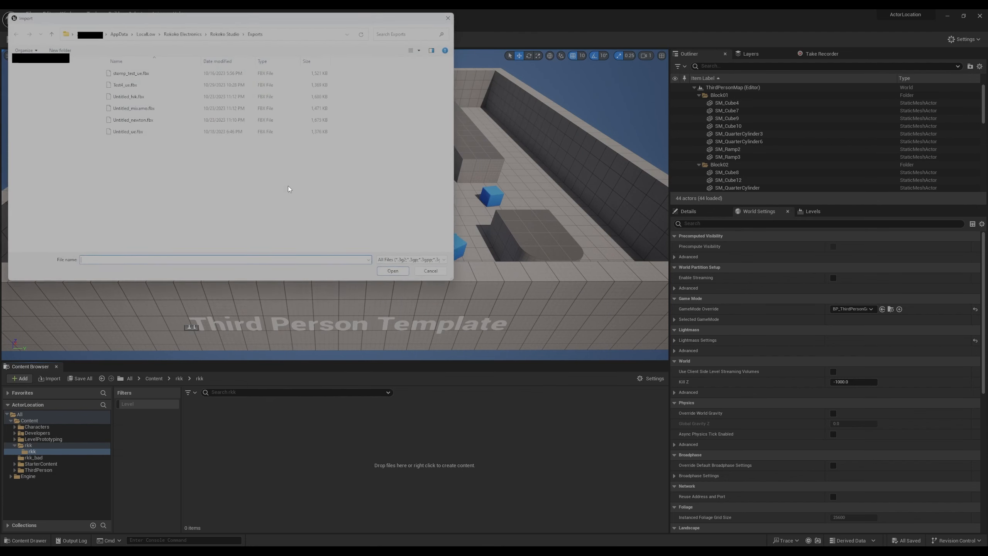
pyautogui.click(125, 84)
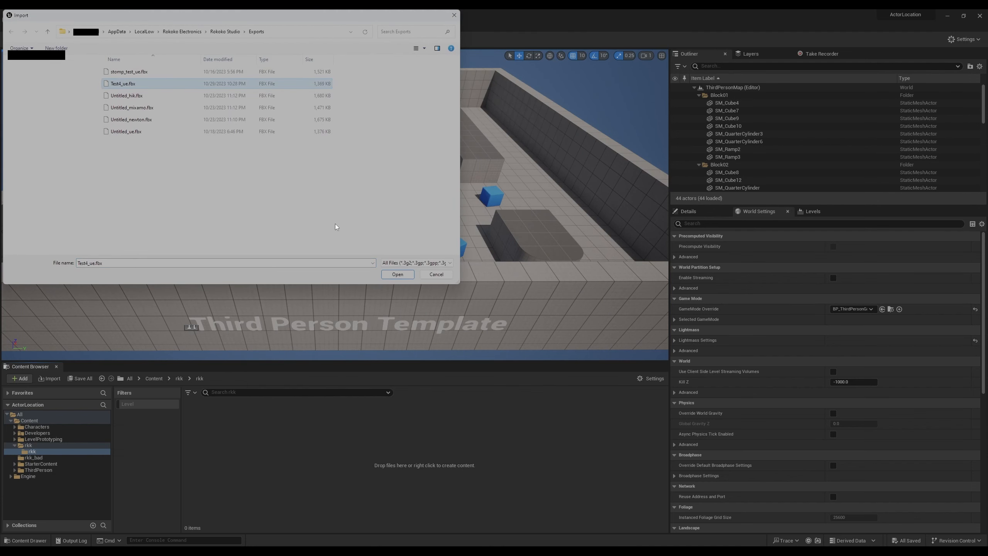
pyautogui.click(405, 275)
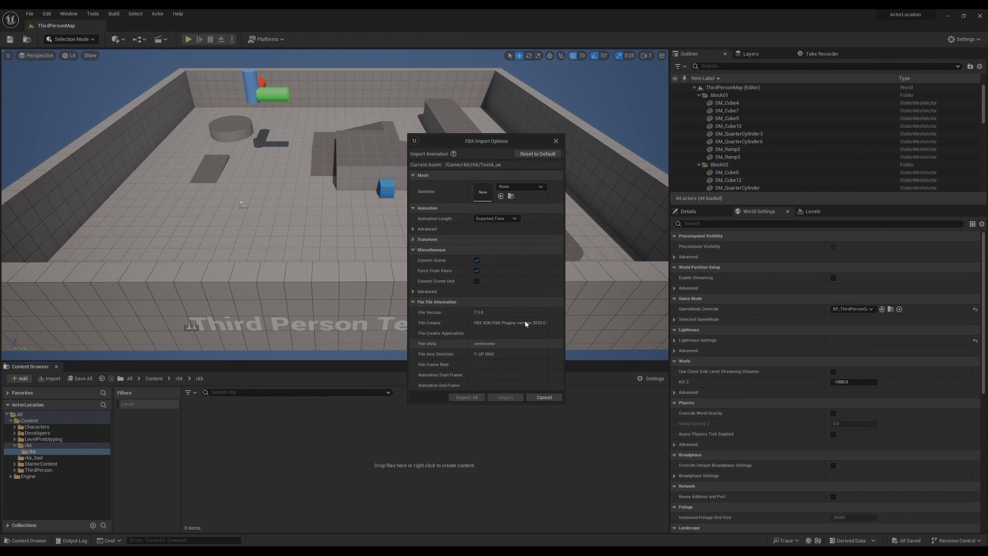
# Import the animation with SK_Mannequin_Skeleton as its skeleton and Force Front XAxis disabled
pyautogui.click(527, 187)
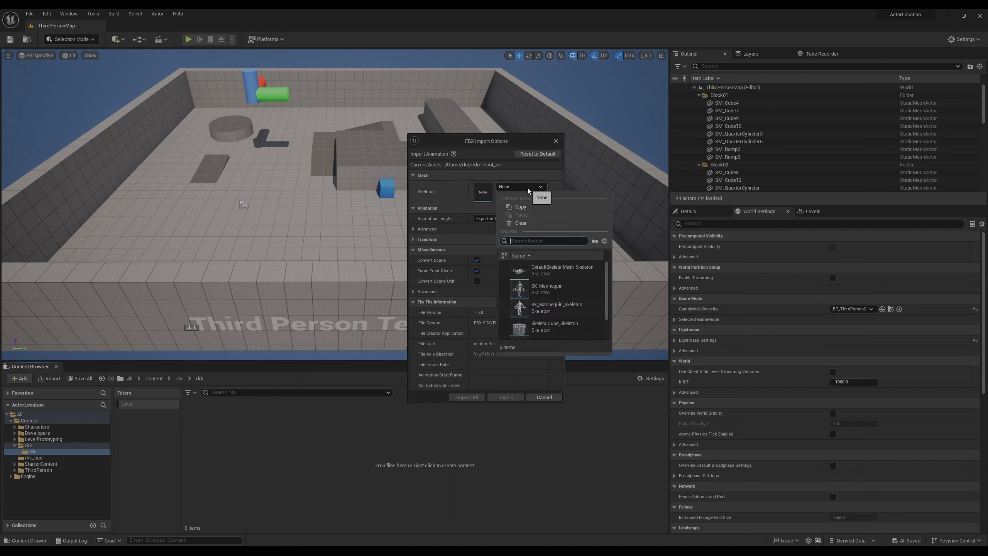
pyautogui.click(564, 307)
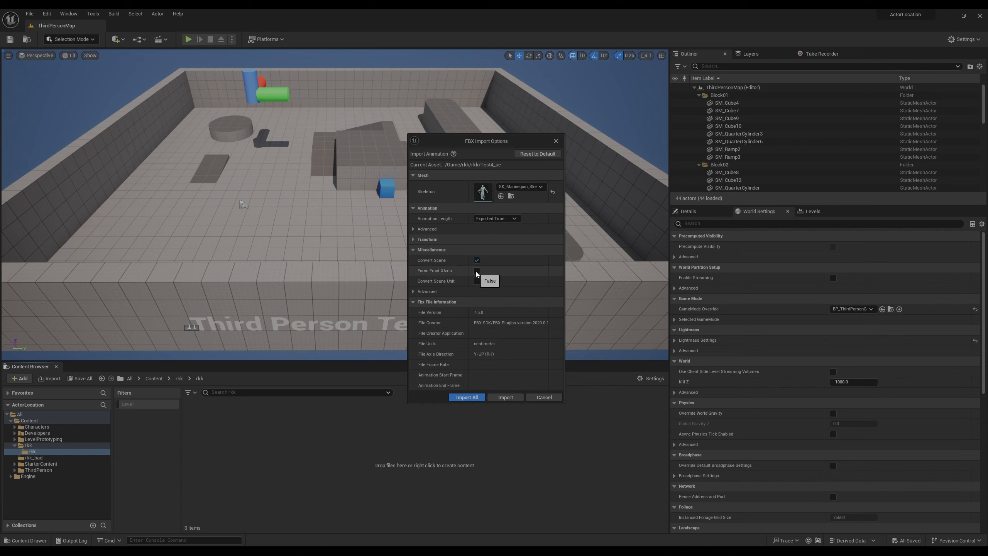
pyautogui.click(504, 397)
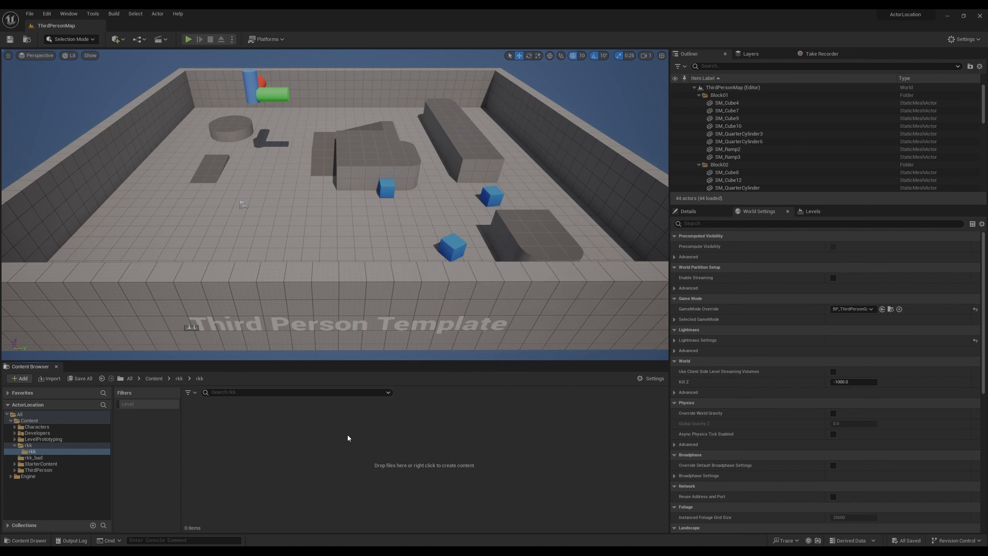
# Open the Test4_ue animation sequence, inspect its playback on the mannequin, and pause it near the end
pyautogui.doubleClick(206, 428)
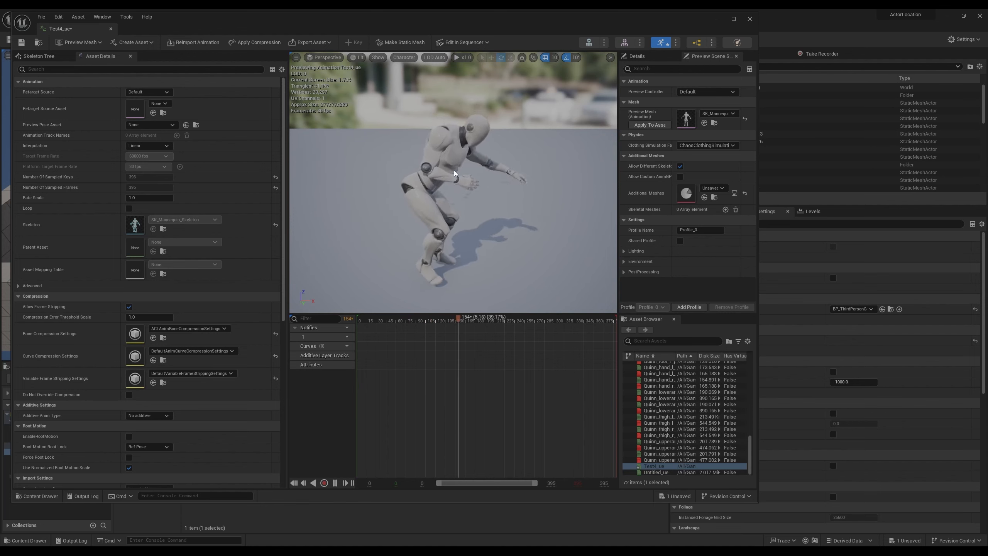
pyautogui.moveTo(452, 184); pyautogui.dragTo(471, 208, button='right')
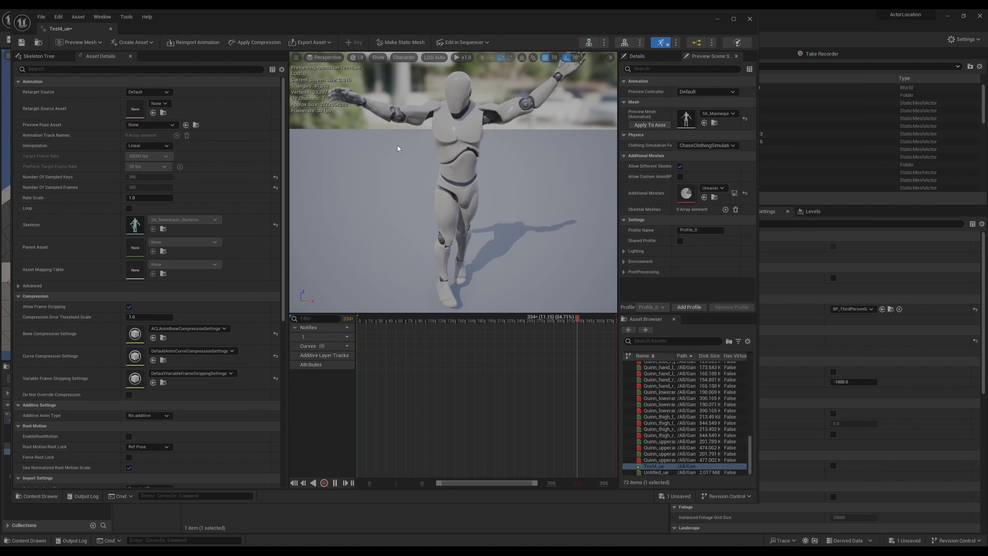
pyautogui.click(335, 483)
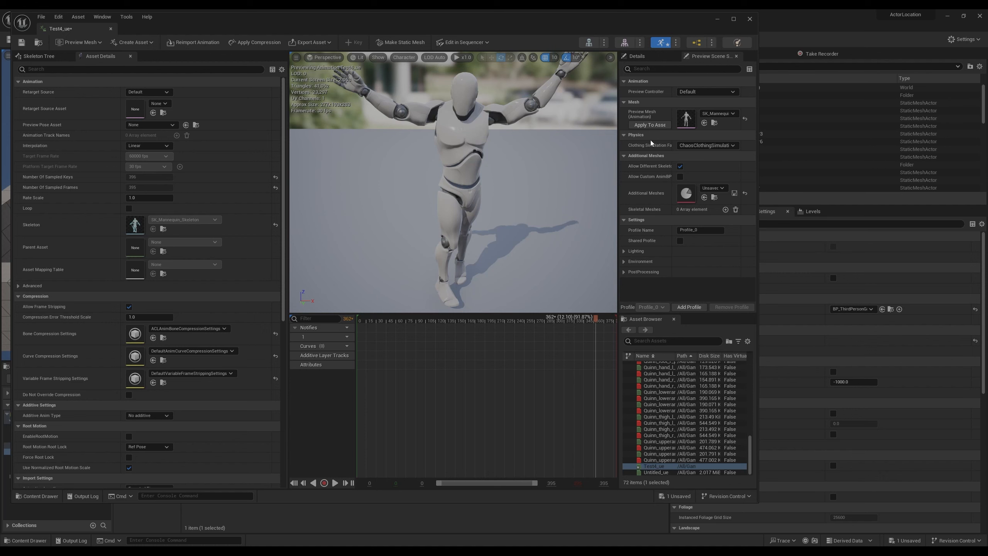
# Preview the animation on the SKM_Quinn mesh, and switch the preview mesh to SKM_Quinn_Simple
pyautogui.click(727, 114)
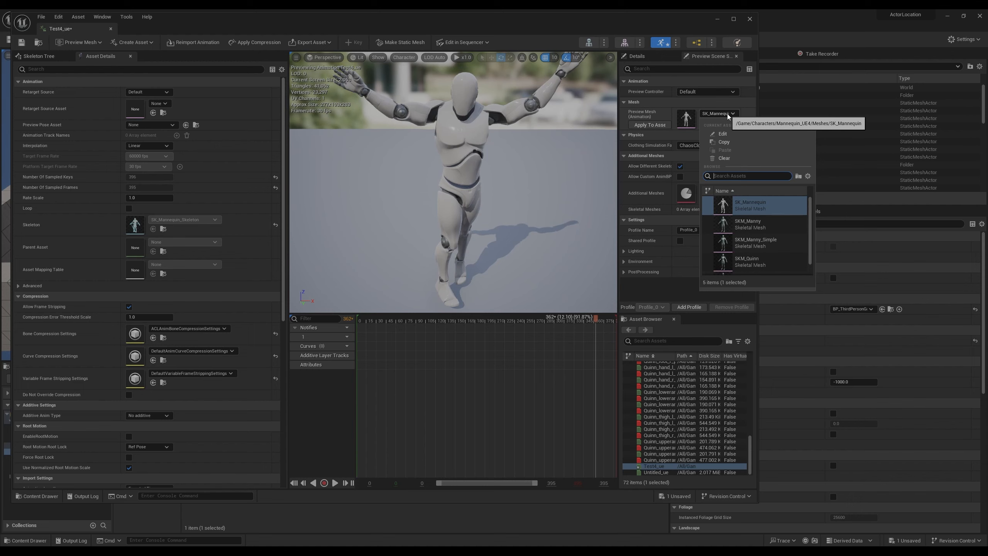
pyautogui.click(768, 223)
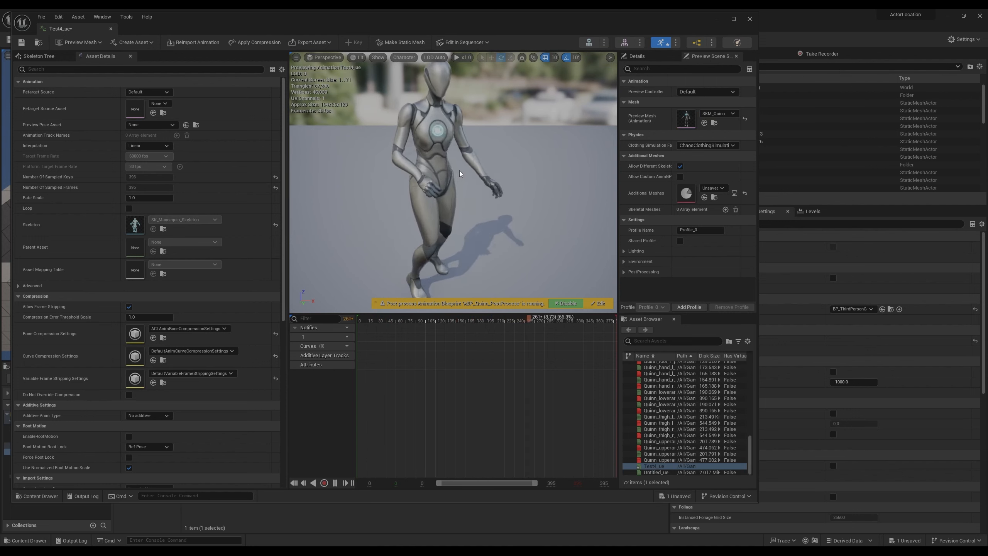
pyautogui.click(335, 483)
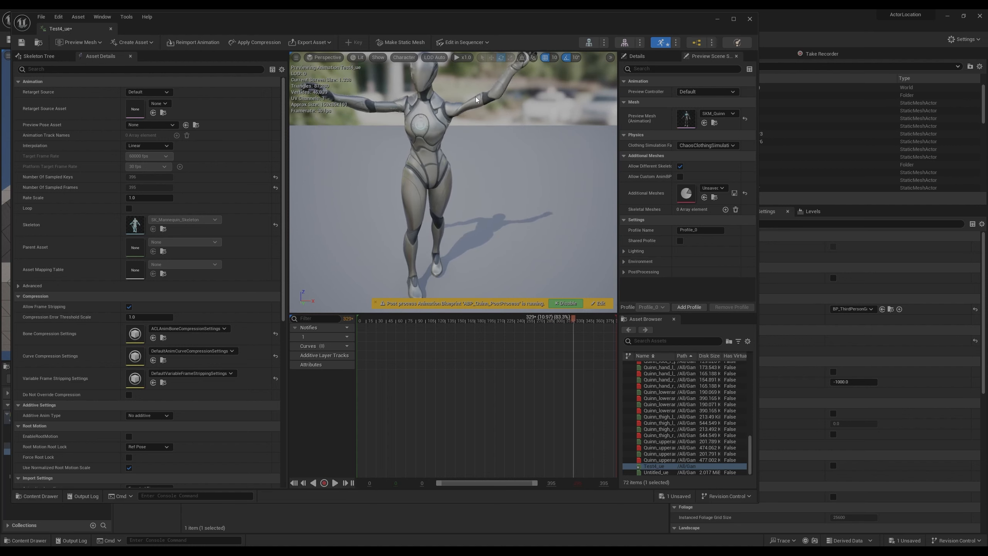
pyautogui.click(733, 113)
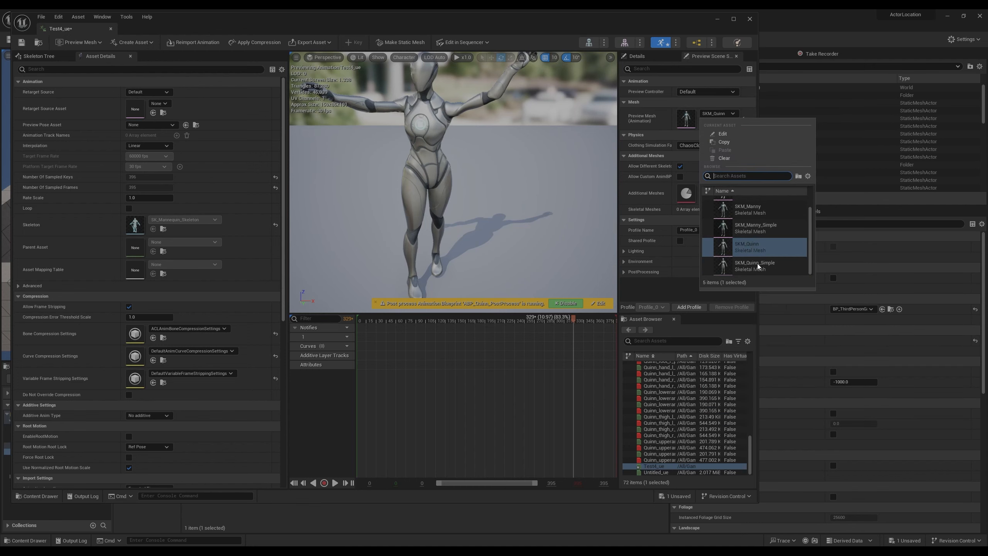
pyautogui.click(757, 269)
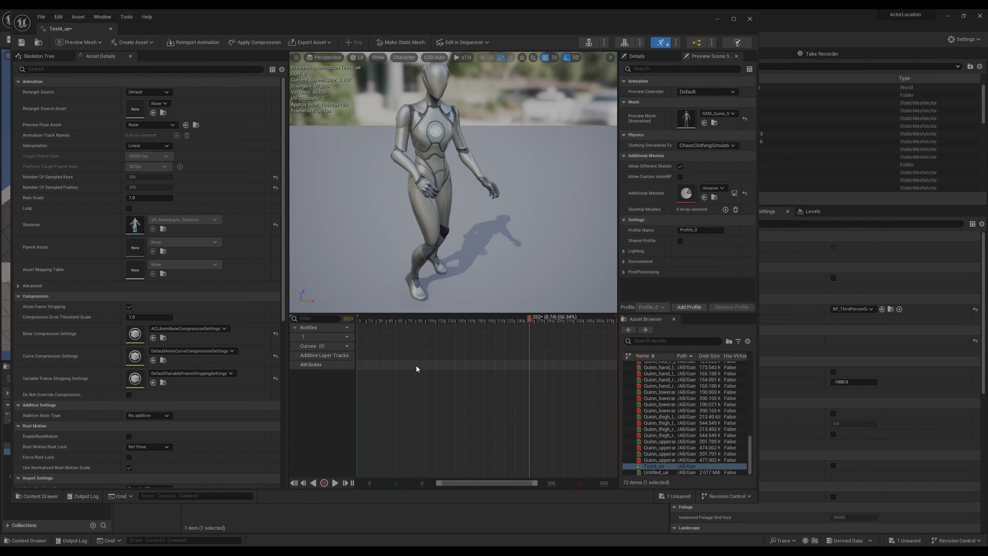